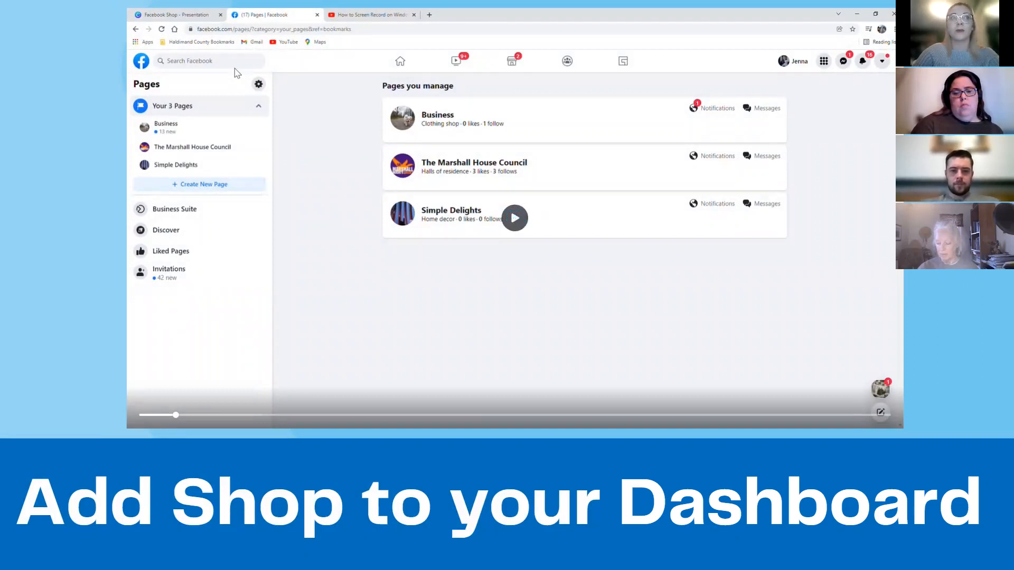
Step: Play the demo video on the "Add Shop to your Dashboard" slide to its end and advance to "Create your Shop"
left_click(515, 220)
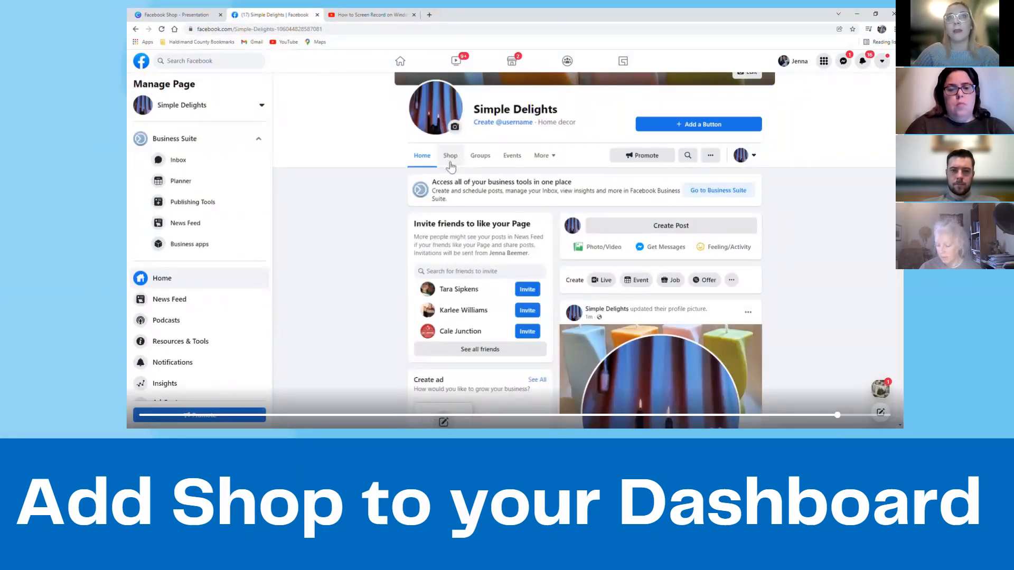
left_click(331, 388)
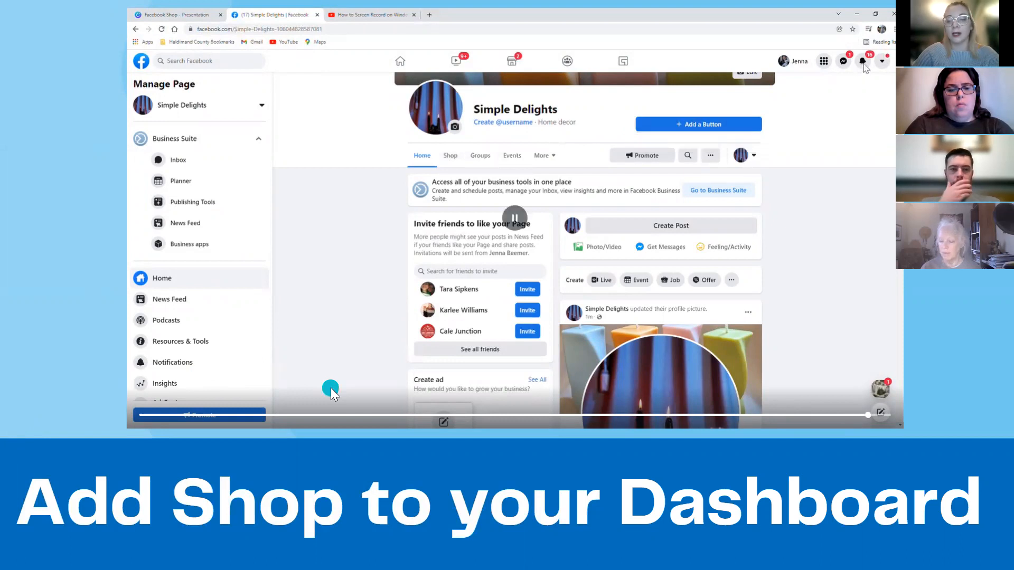
left_click(533, 222)
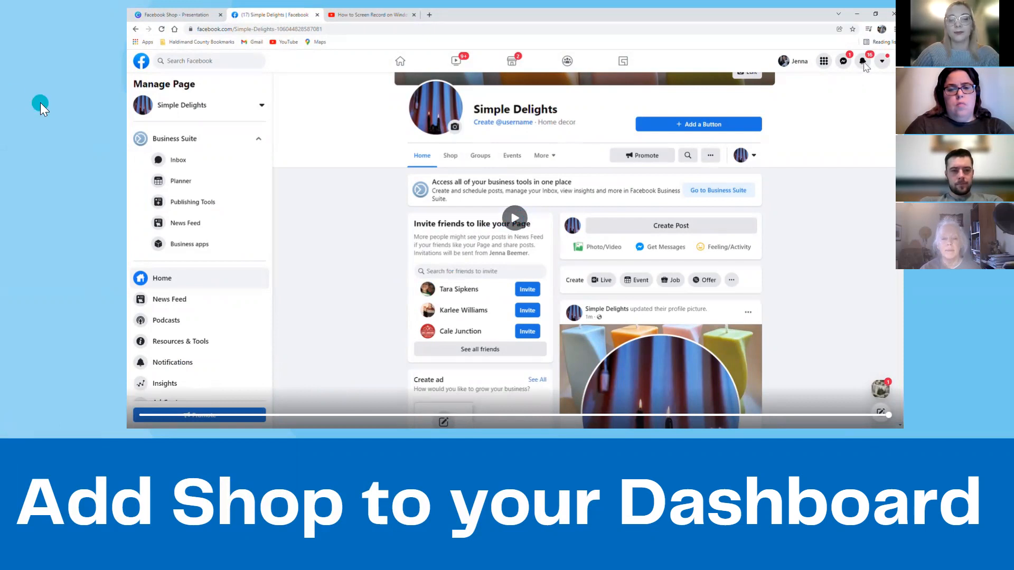
key("Right")
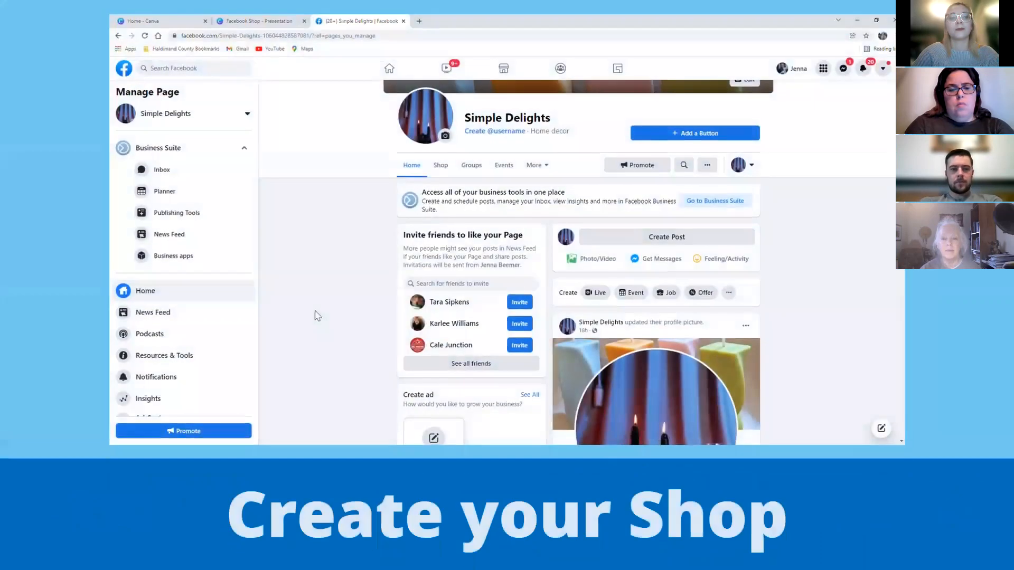
Step: Pause the "Create your Shop" demo video at the checkout method choices and resume playback
mouse_move(585, 183)
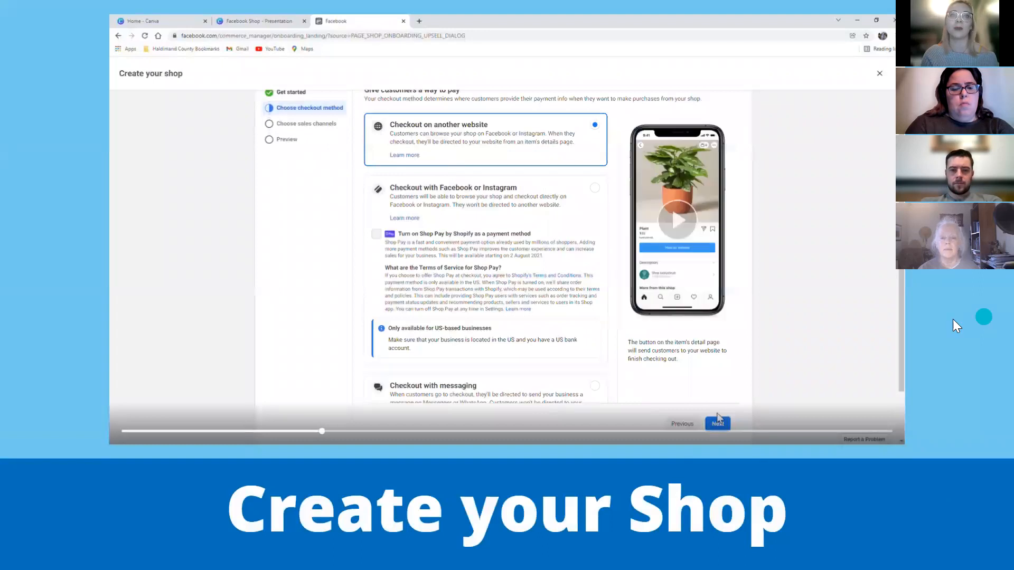
left_click(506, 233)
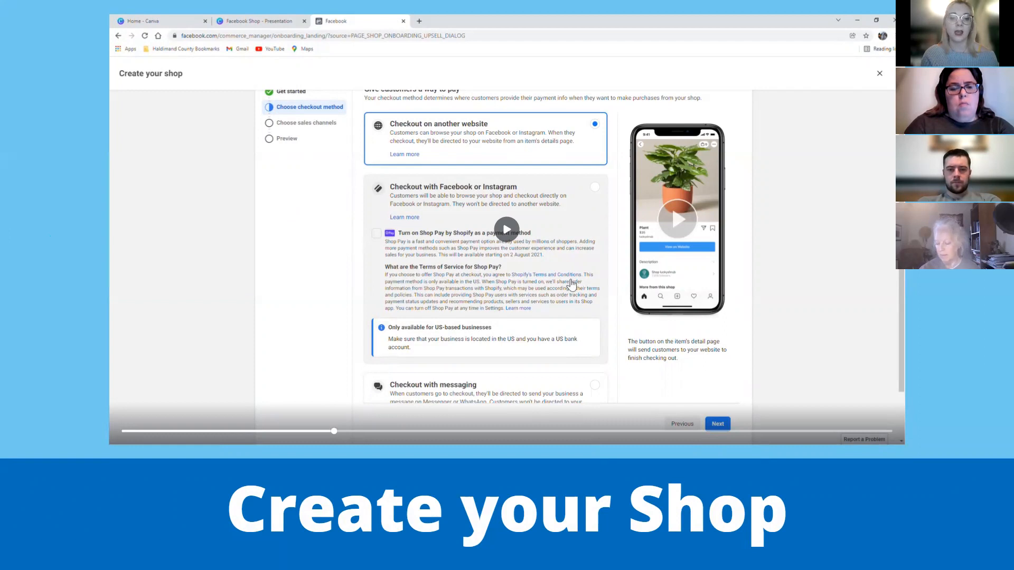
left_click(508, 232)
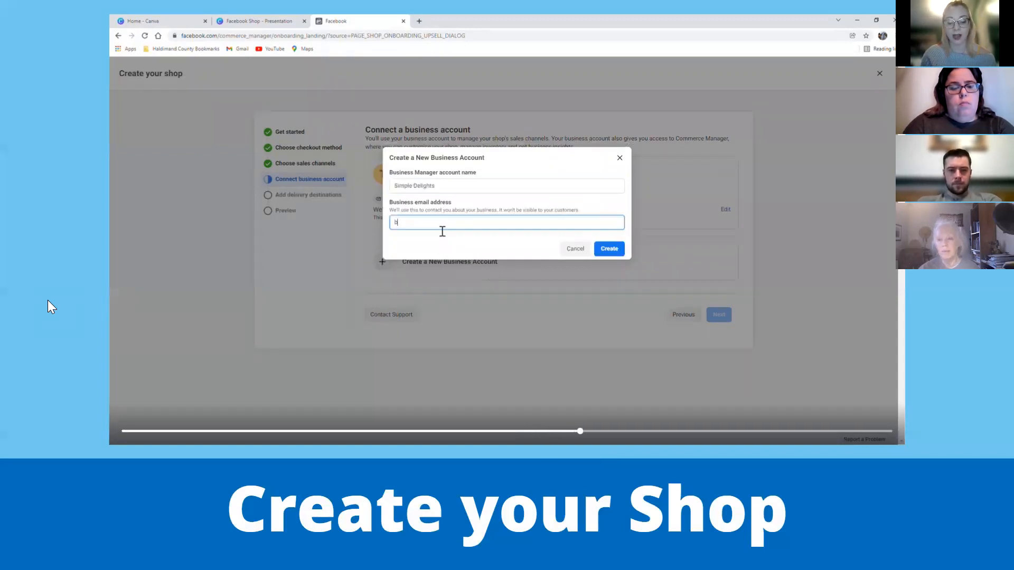
Step: Continue the "Create your Shop" video from about 1:07 to its end and advance to the next slide
right_click(47, 299)
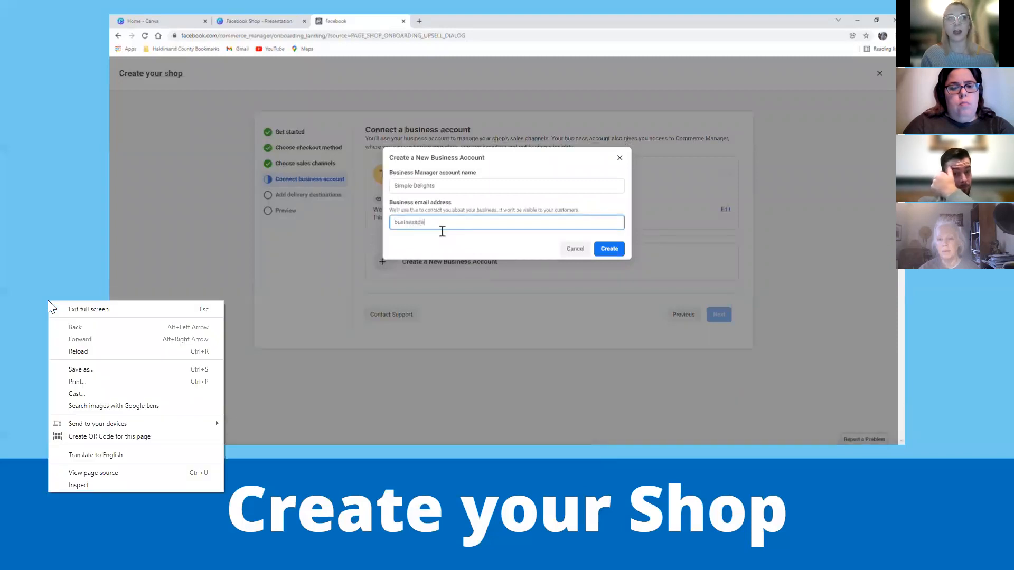
left_click(37, 274)
left_click(38, 274)
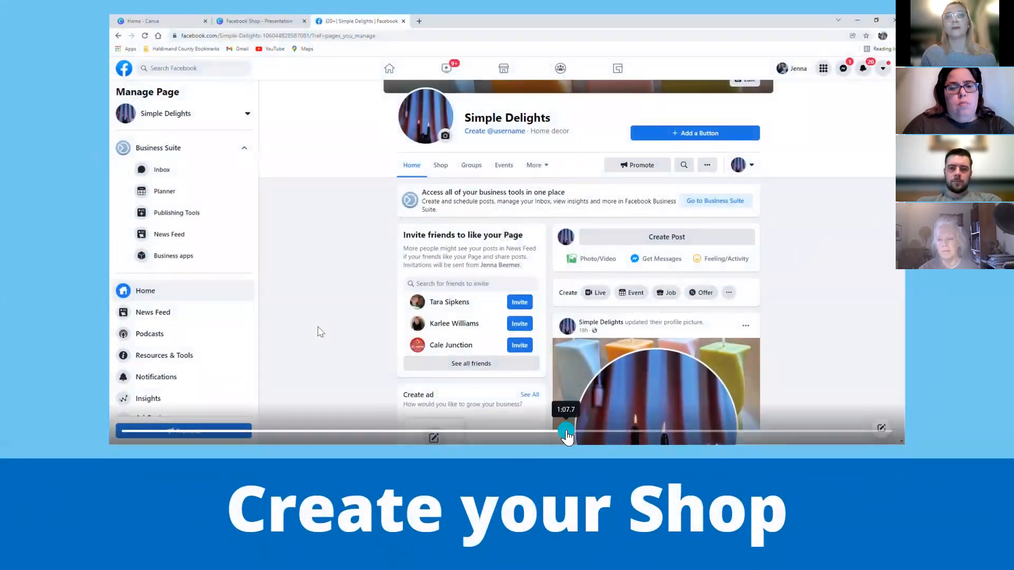
left_click(566, 430)
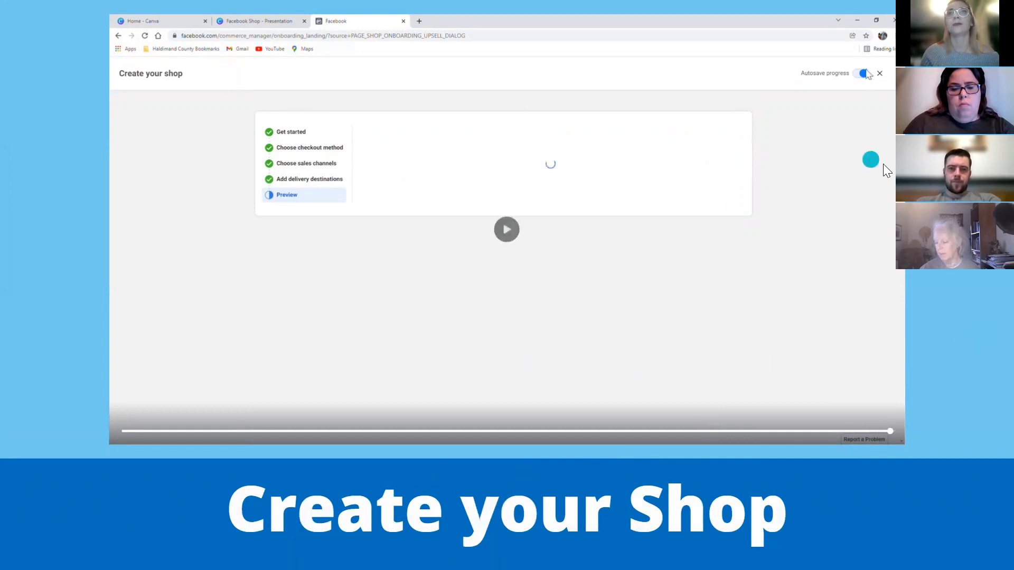
key("Right")
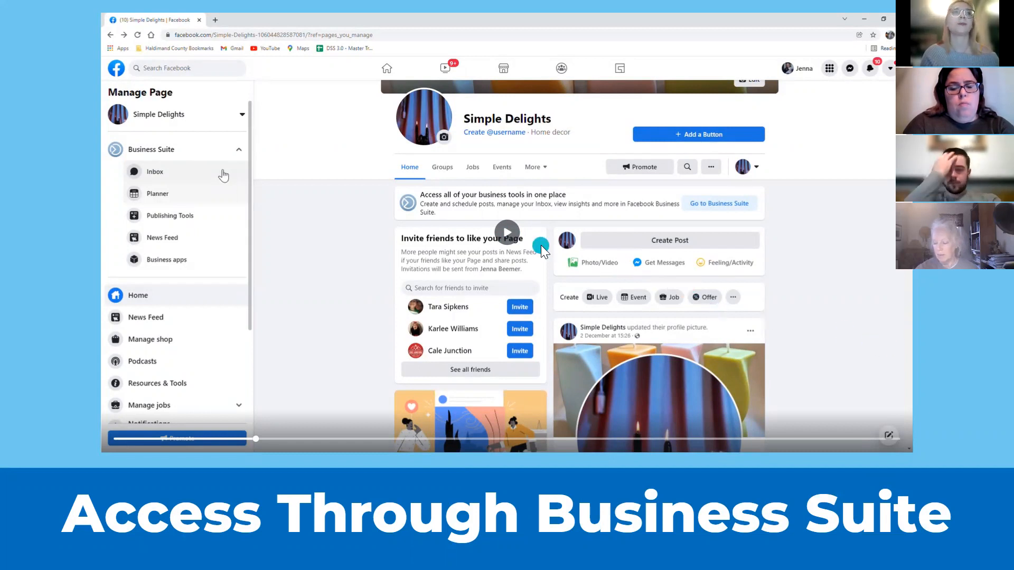
Step: Resume the "Access Through Business Suite" video and continue through the presentation past the "Add Payment to Messenger" slide
left_click(508, 237)
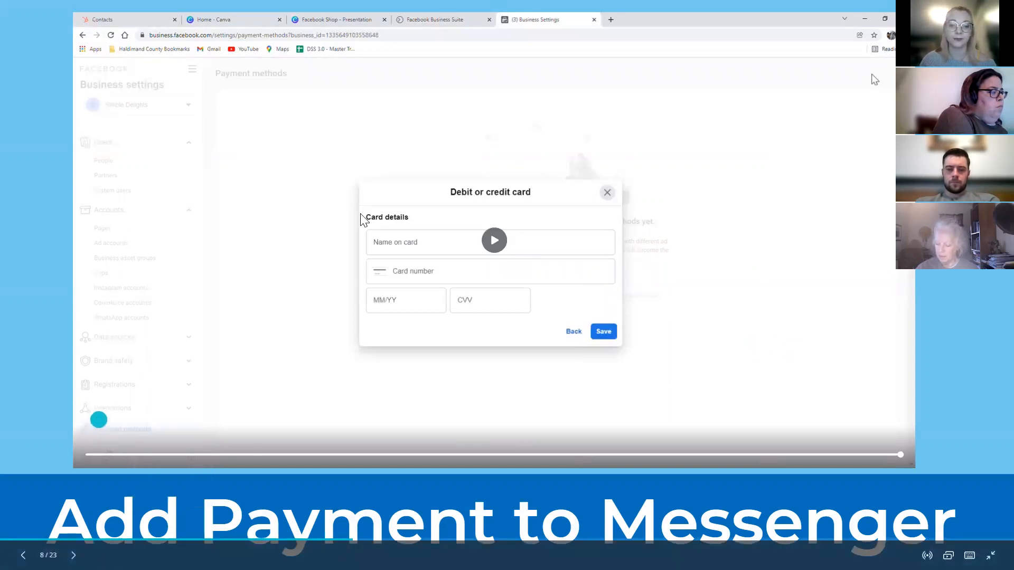
key("Right")
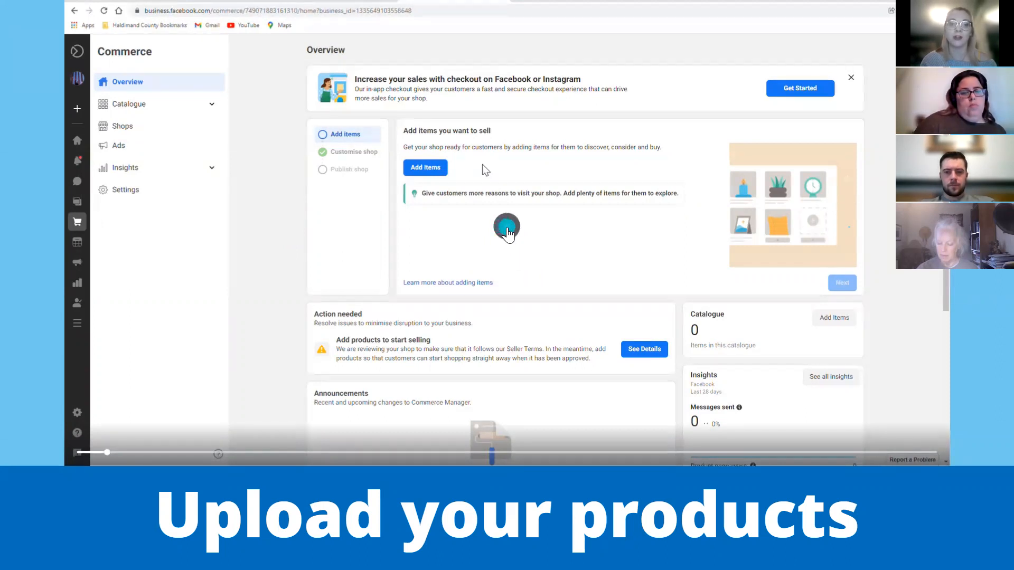
Step: Play the "Upload your products" video, pausing at the Manual option for adding items and at the blank multiple-items form
left_click(506, 233)
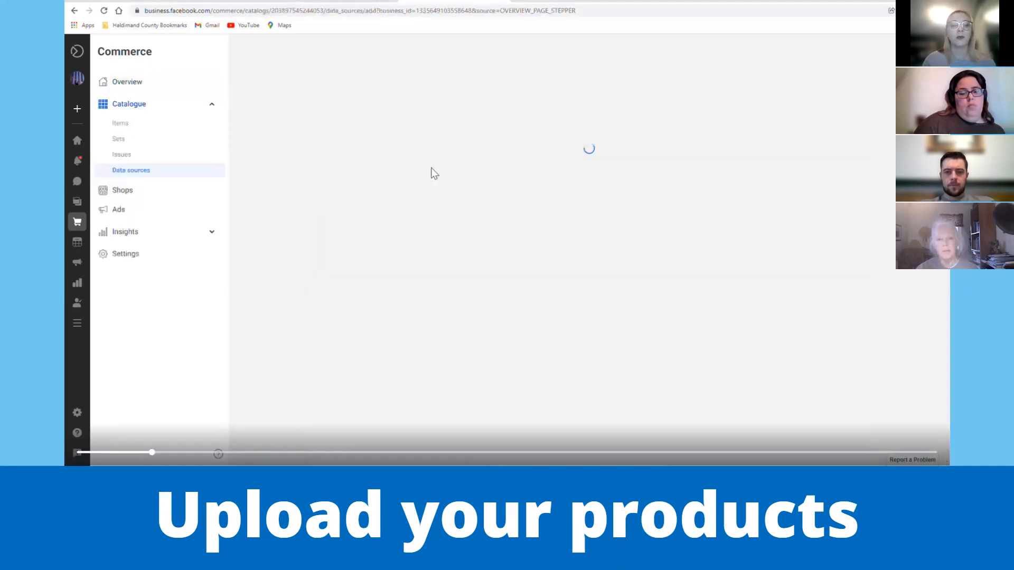
left_click(506, 228)
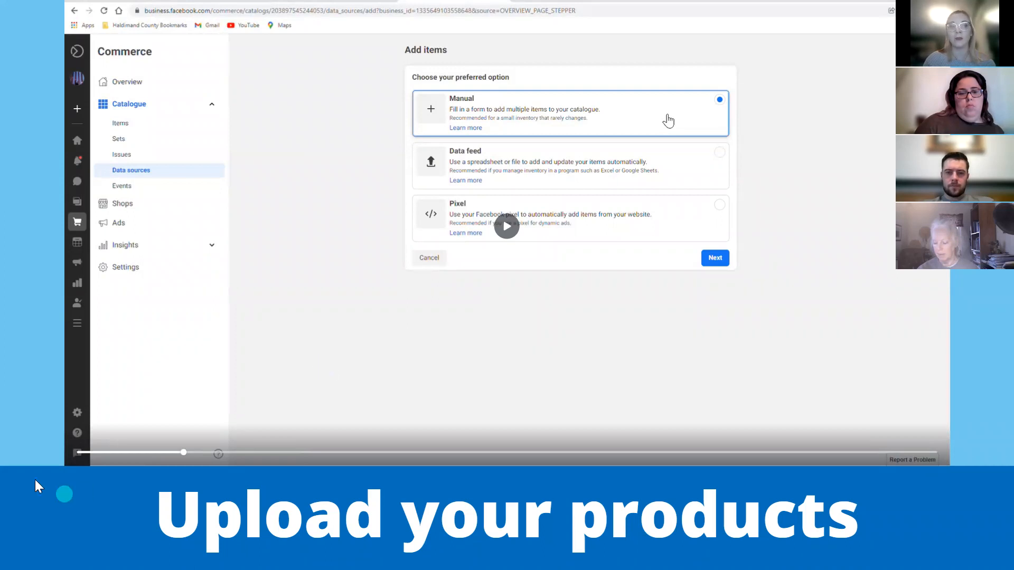
mouse_move(12, 481)
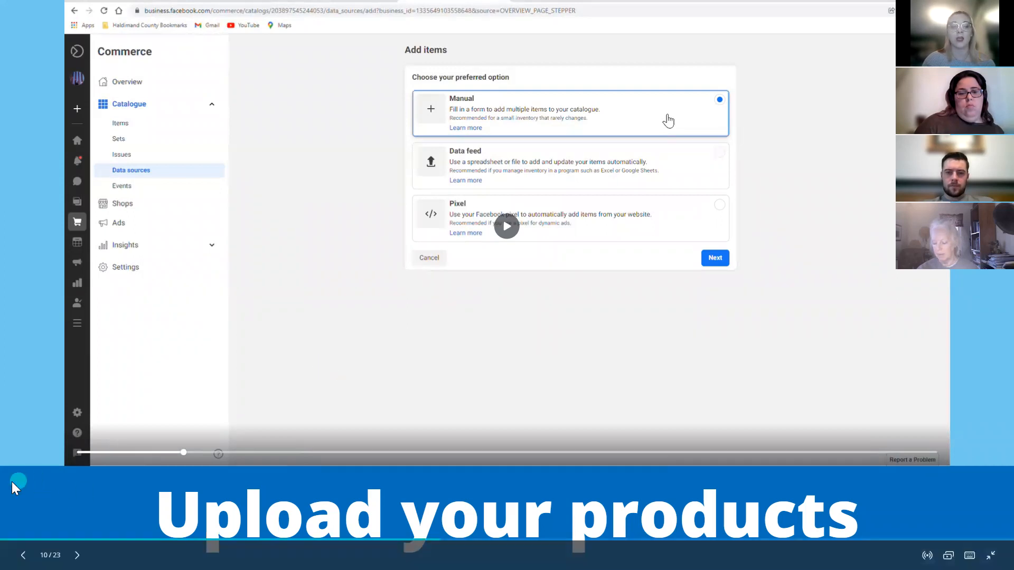
left_click(507, 231)
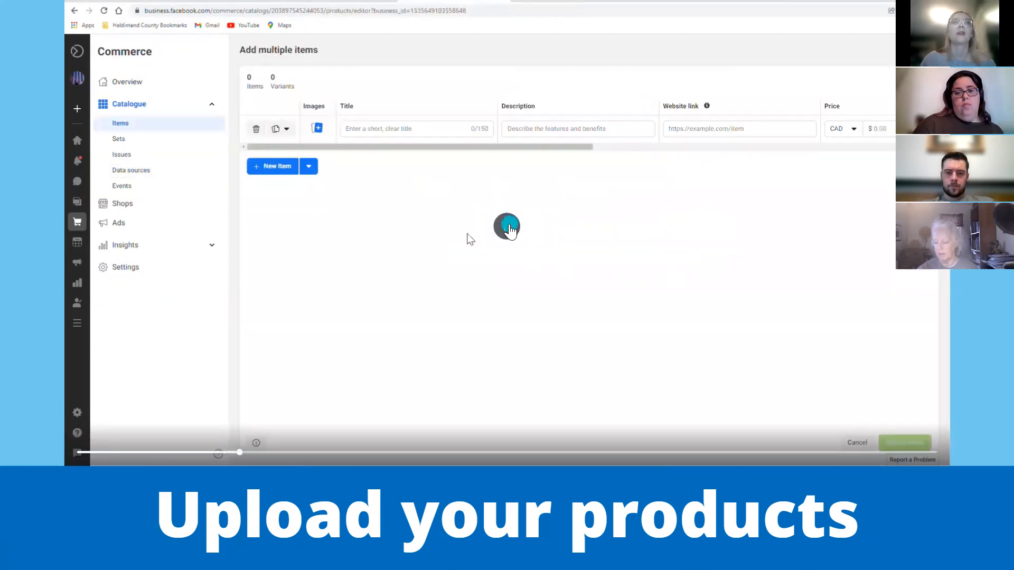
left_click(509, 231)
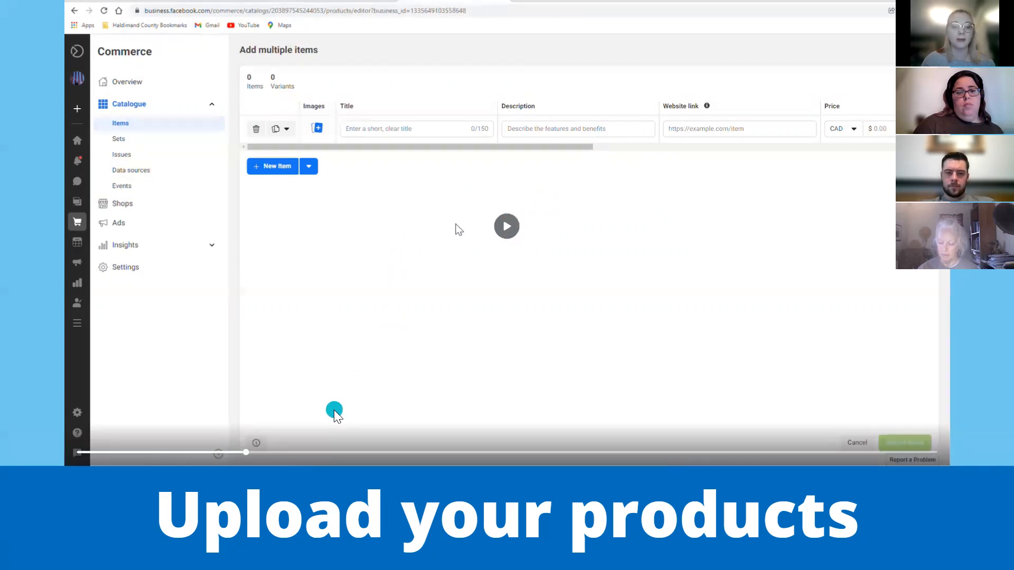
Step: Continue the product upload video, pausing at the Cat Candle's website link and at its completed entry before resuming playback
left_click(502, 233)
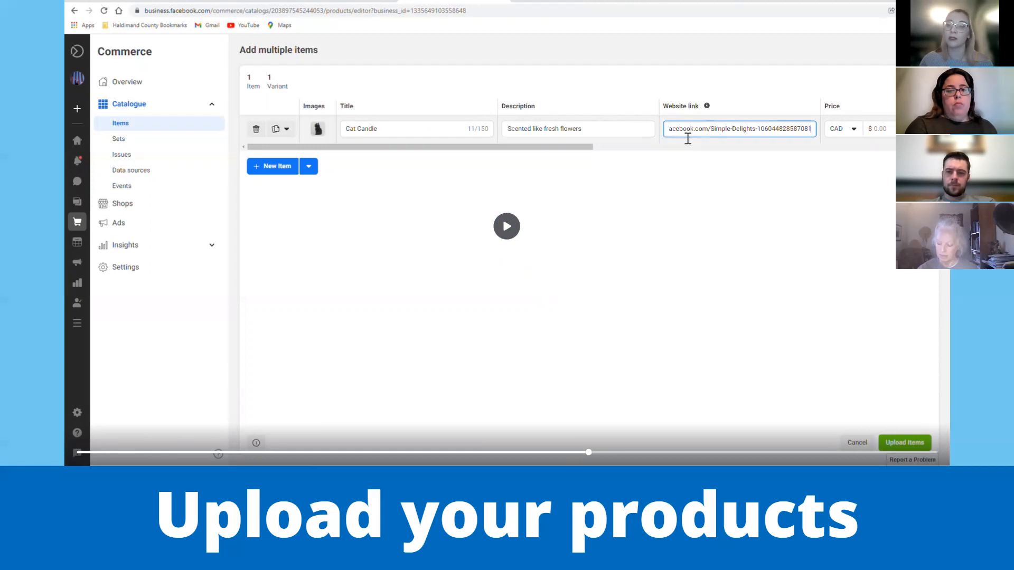
left_click(514, 228)
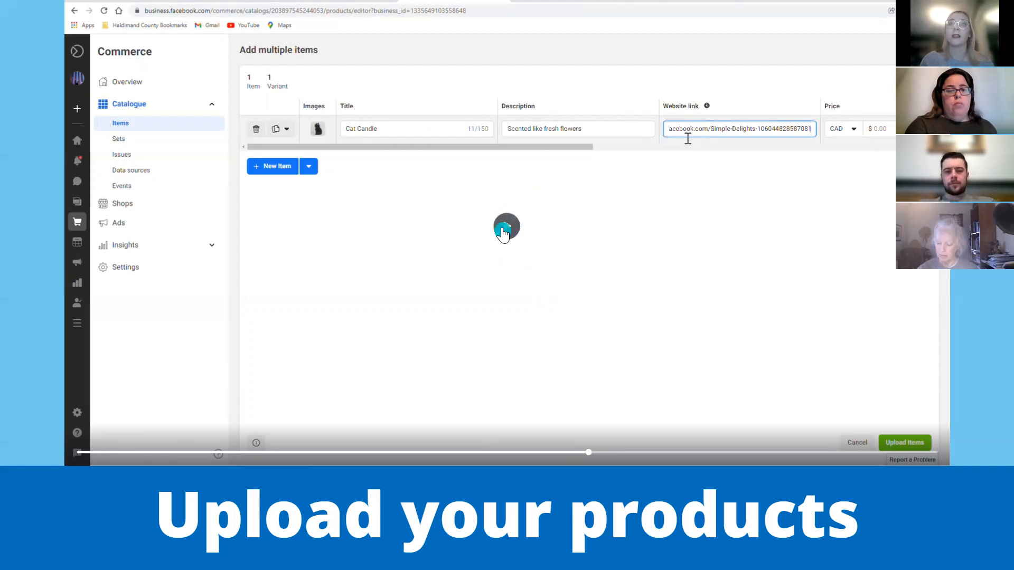
left_click(502, 231)
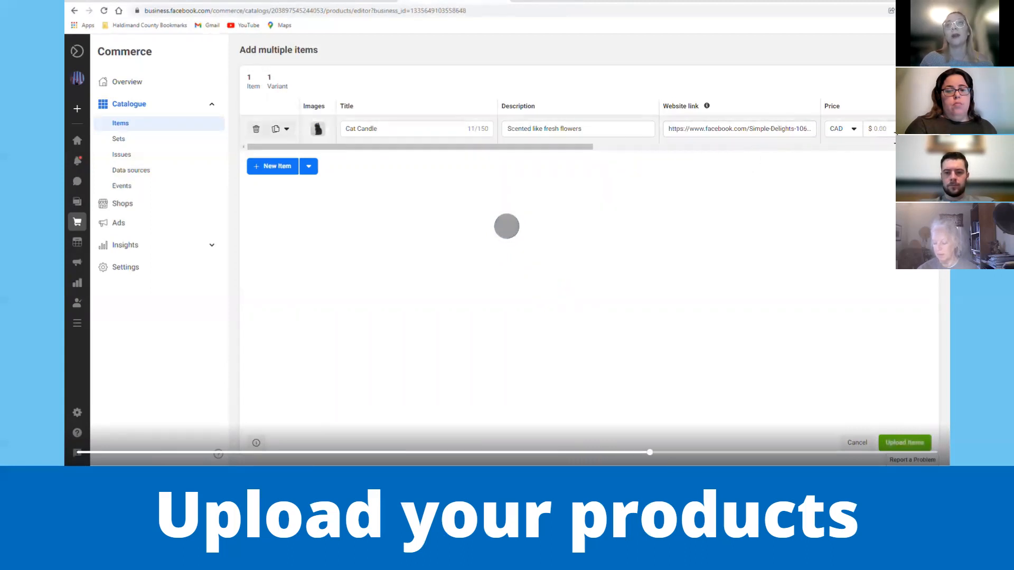
left_click(505, 239)
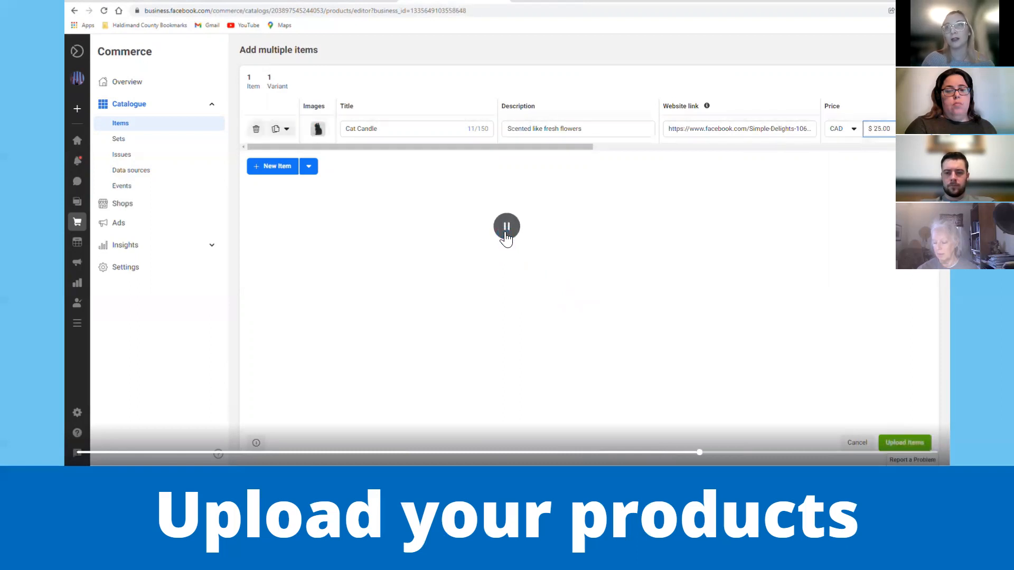
left_click(506, 239)
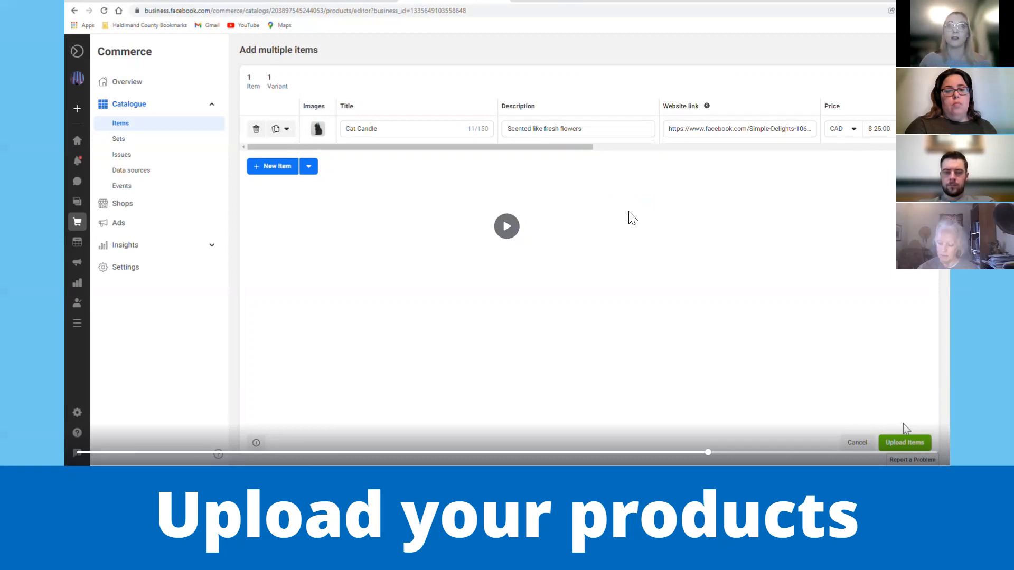
left_click(510, 227)
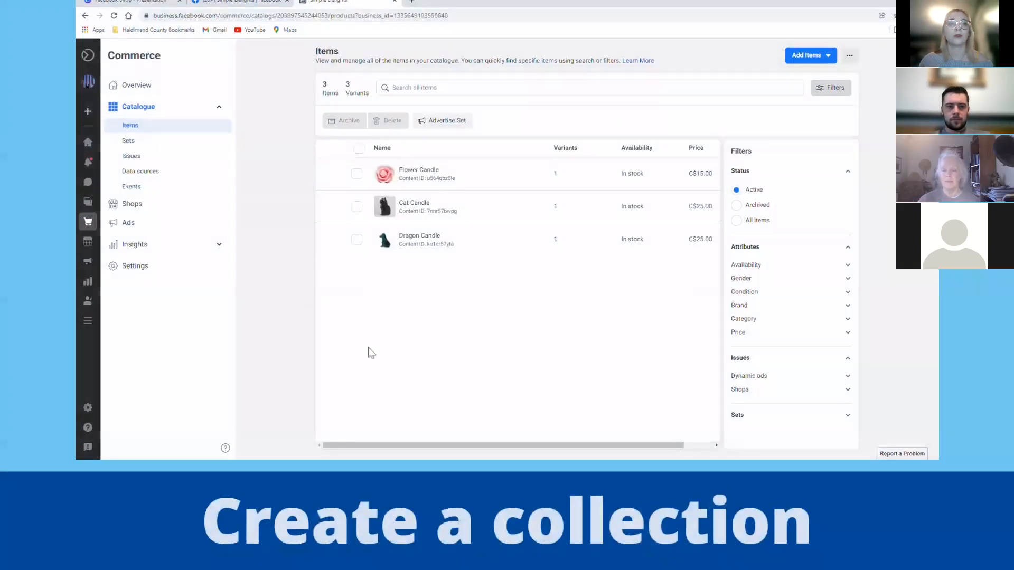
Step: Play the "Create a collection" video, pausing at the catalogue's item list and continuing to the Sets page
left_click(507, 227)
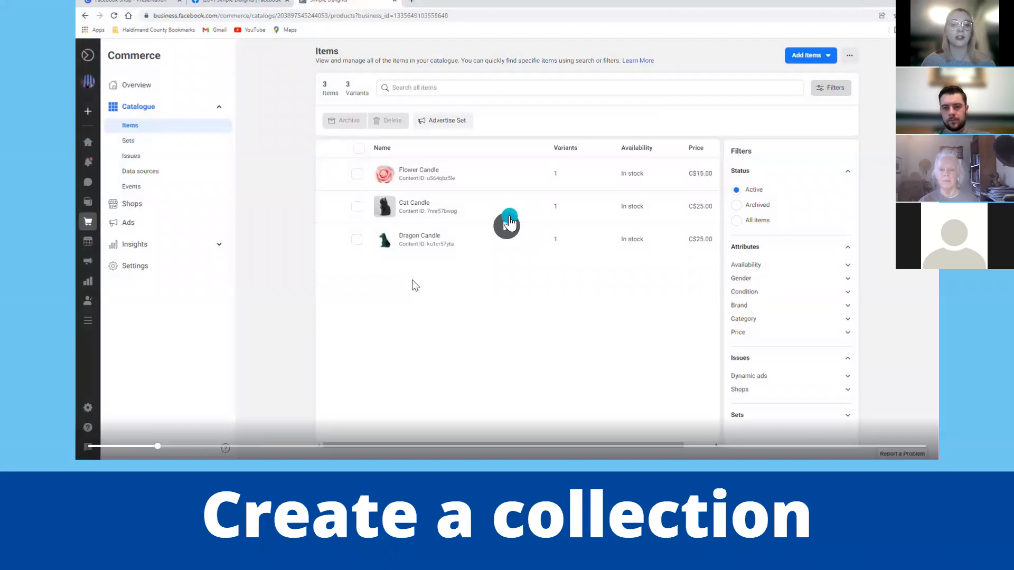
left_click(509, 224)
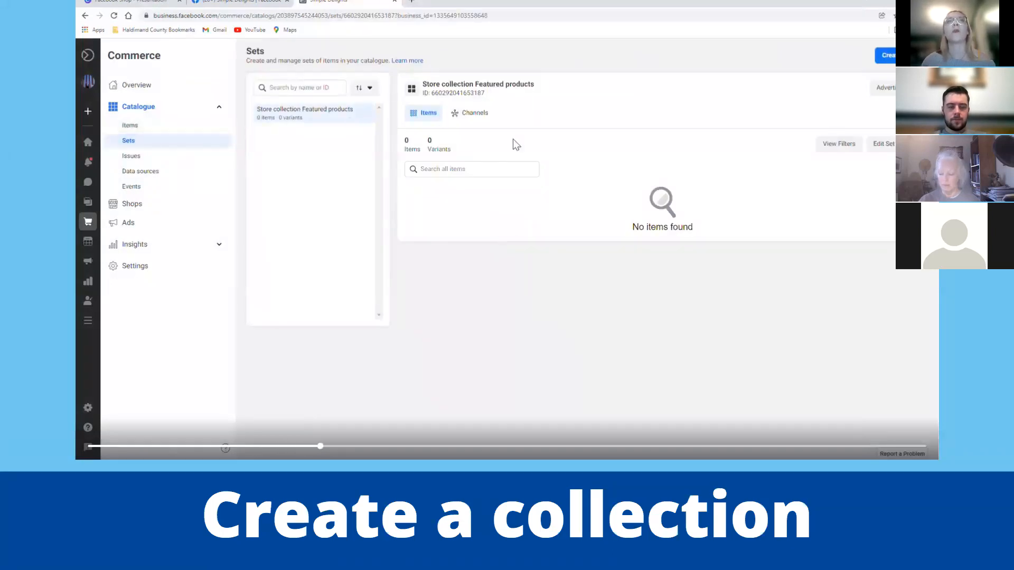
left_click(728, 234)
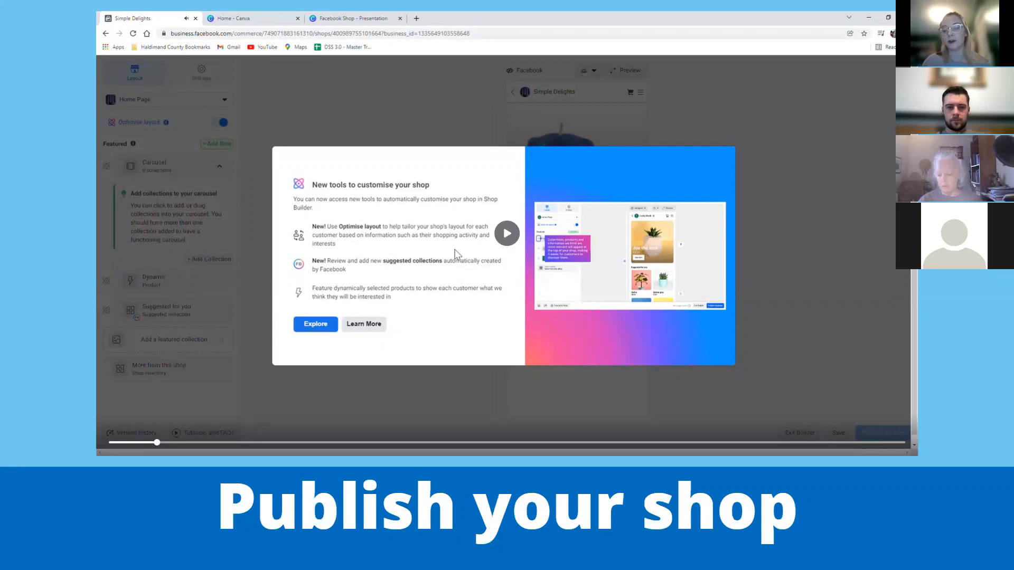
Step: Play the "Publish your shop" video to its end, pausing at the Shop Builder welcome dialog, and advance to the next slide
left_click(508, 237)
left_click(915, 336)
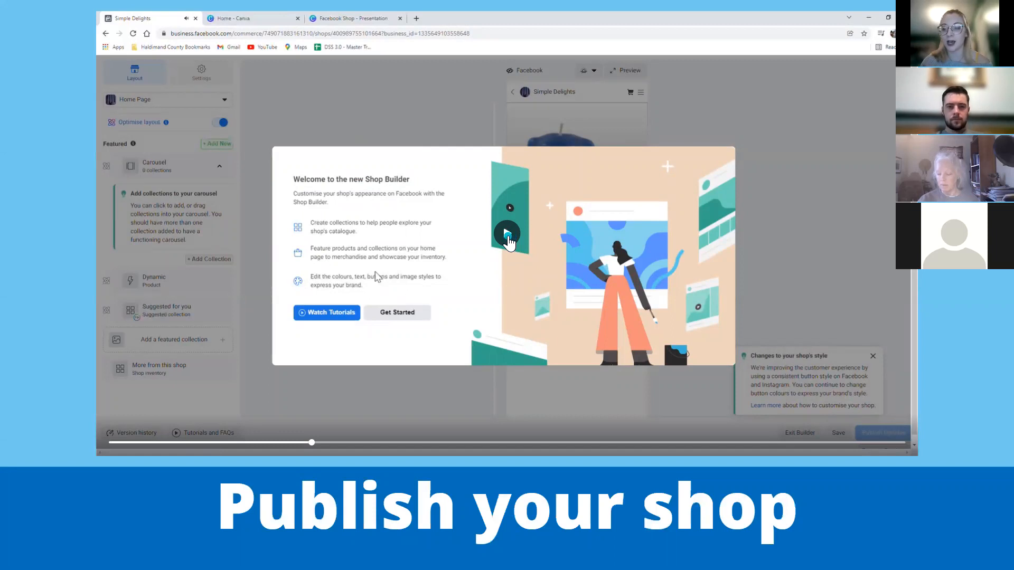
left_click(508, 236)
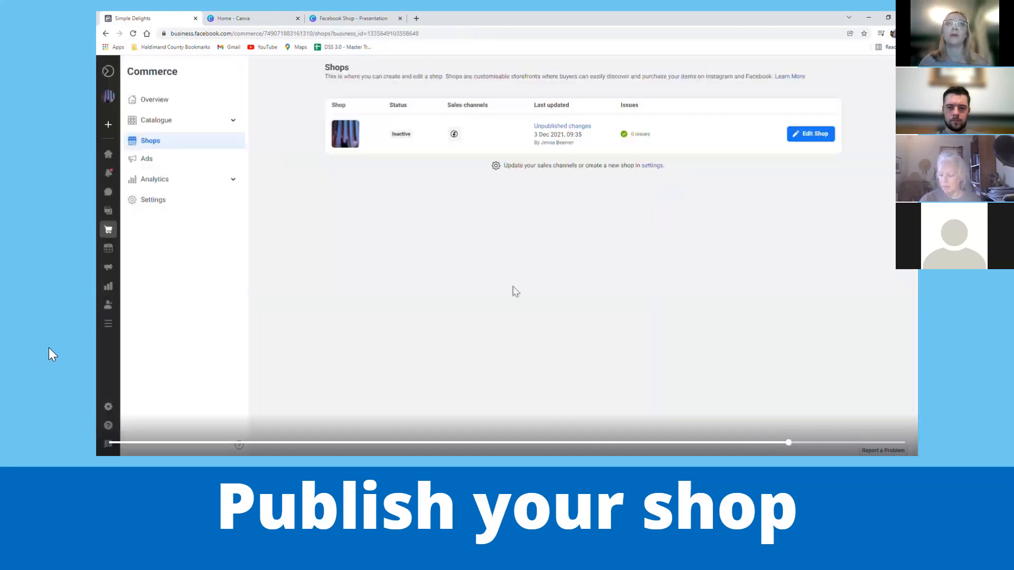
left_click(265, 228)
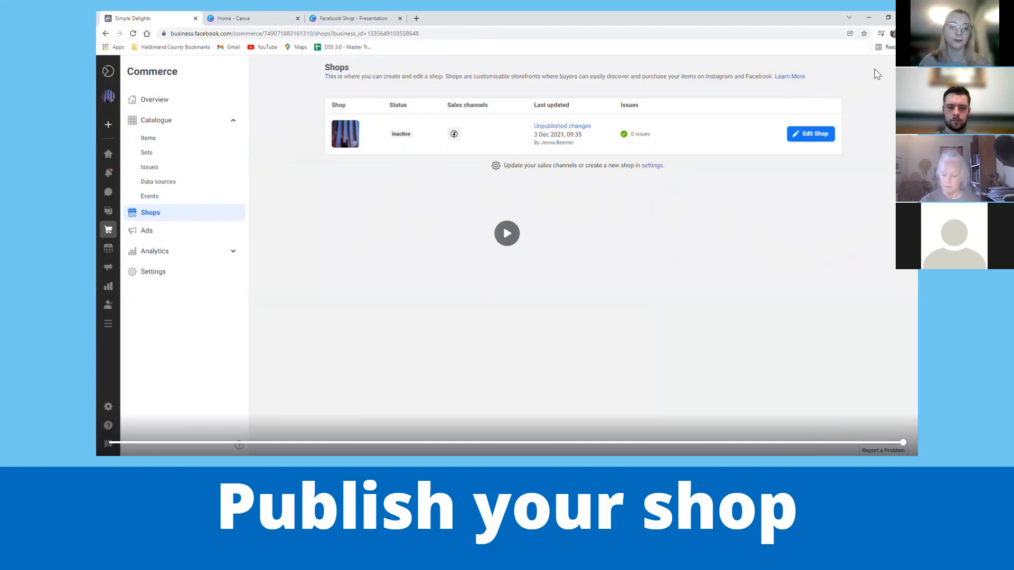
key("Right")
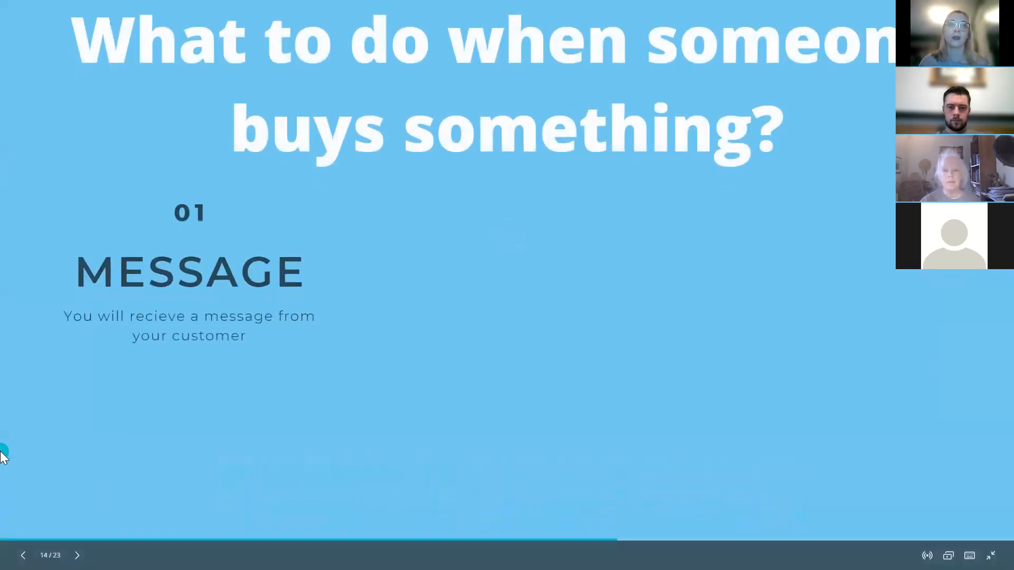